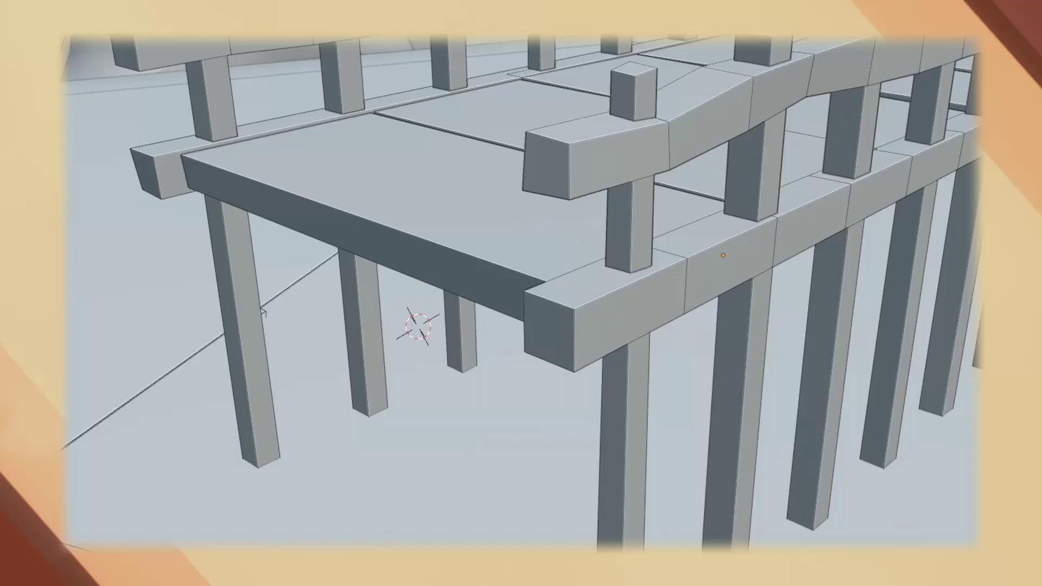
- Loop-cut the post to add a new edge loop across it
click(559, 336)
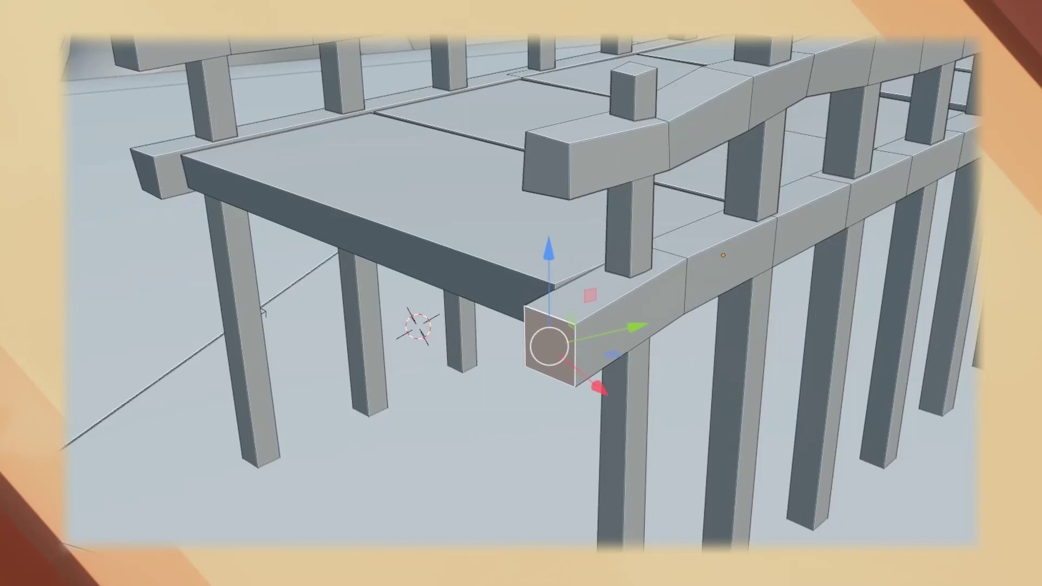
scroll(521, 293, down, 3)
key(ctrl+r)
click(595, 429)
scroll(521, 293, up, 3)
click(750, 185)
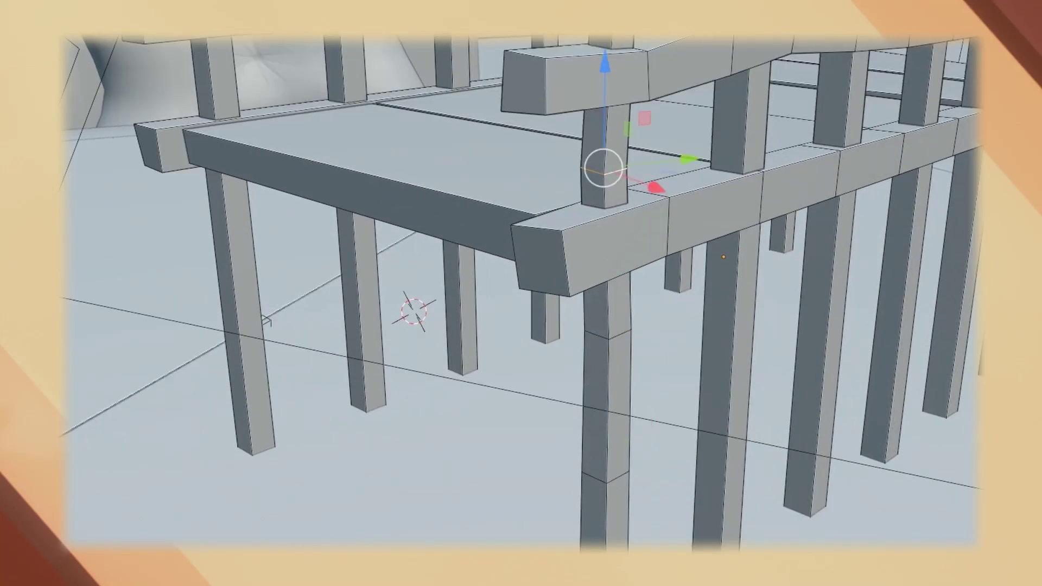
- Shift the post's loop sideways so the post bends slightly
key(alt+a)
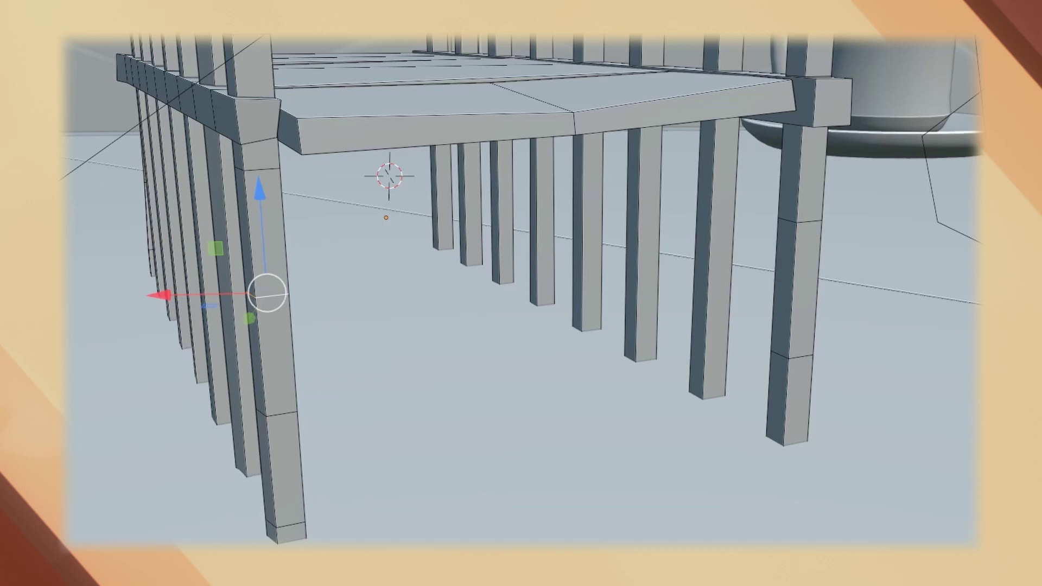
key(g)
key(g)
click(904, 338)
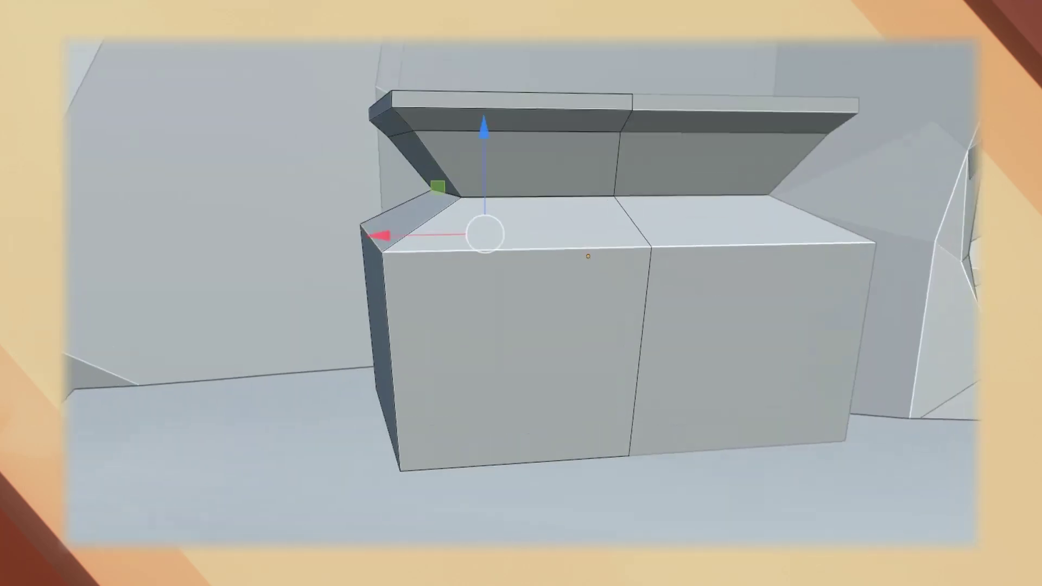
- Inset the chest lid's front face loop and scale it along X to form a rim
key(i)
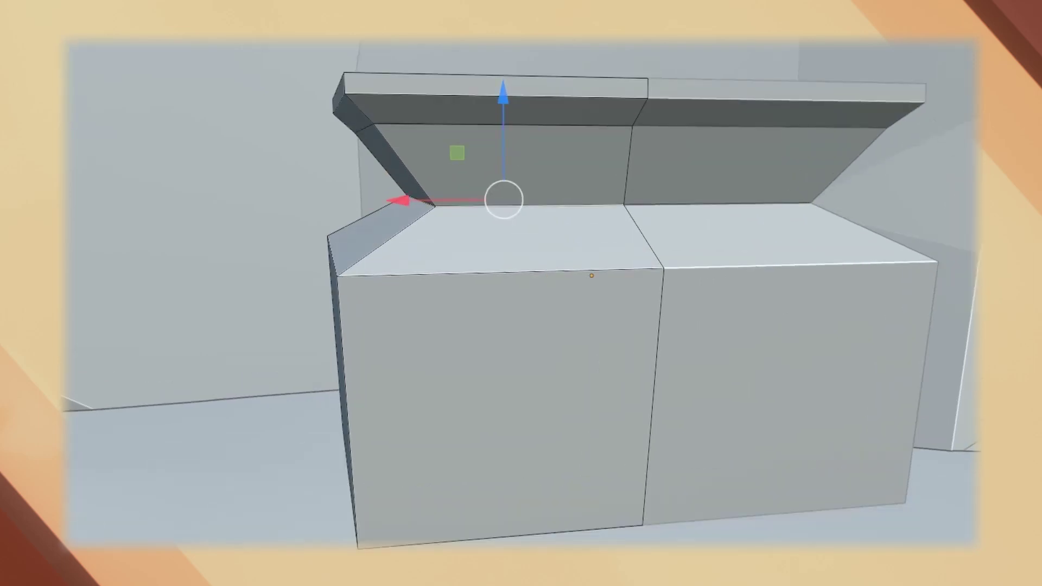
alt+click(472, 126)
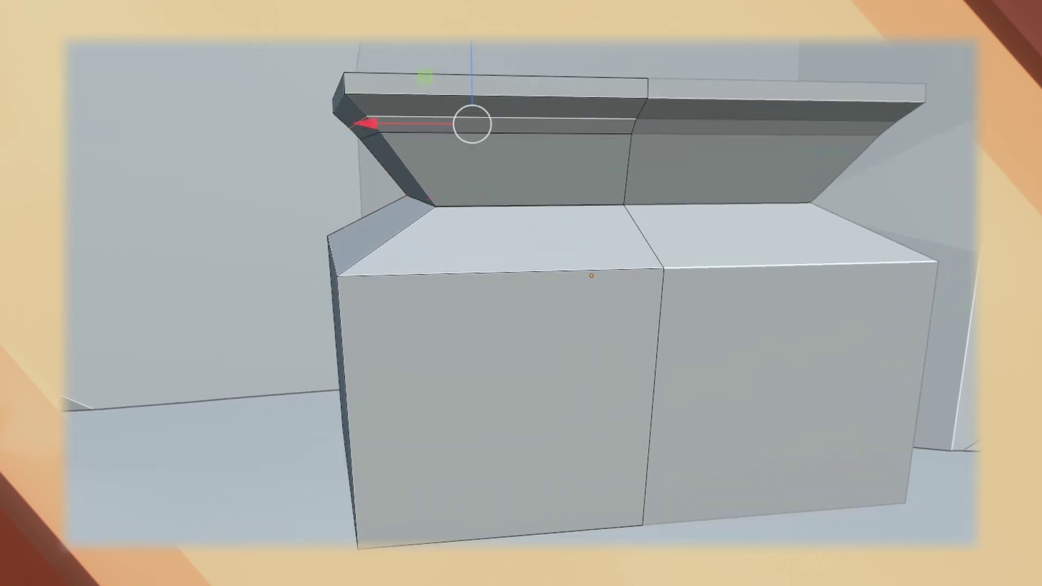
key(i)
click(759, 262)
key(s)
key(x)
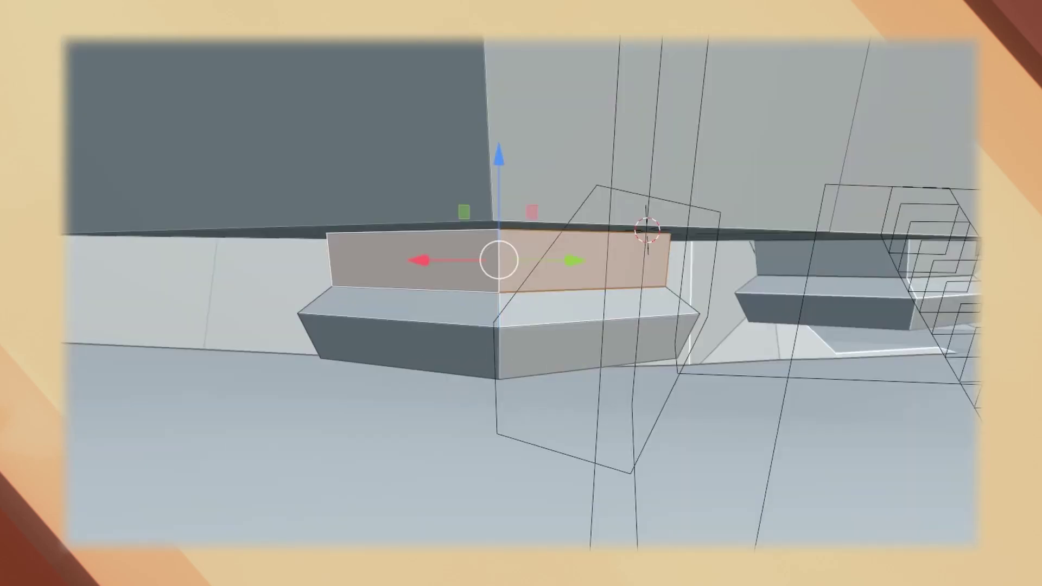
- Extrude the leg's bottom faces downward and scale them wider into a foot
click(570, 307)
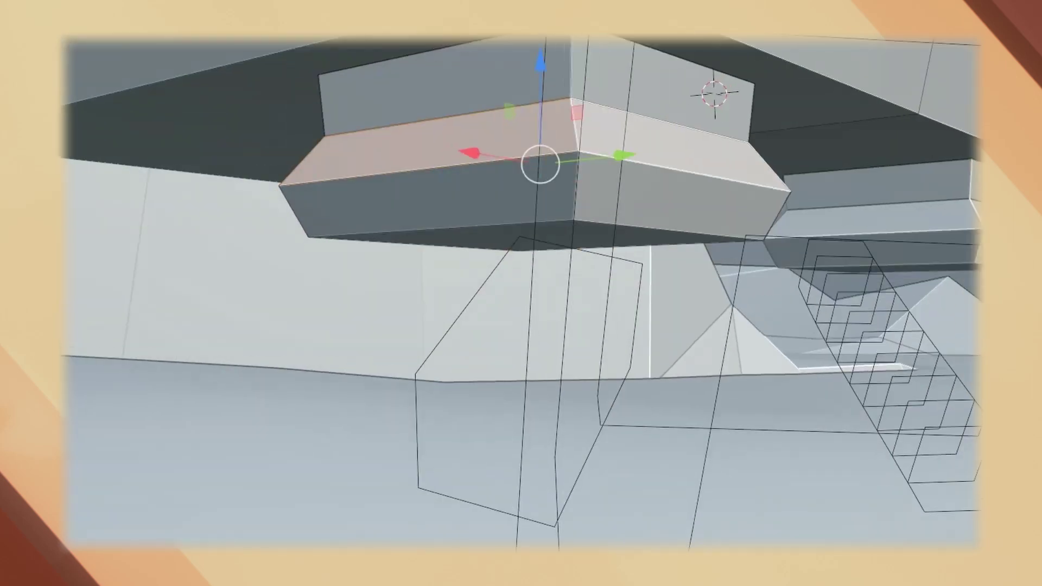
alt+click(539, 268)
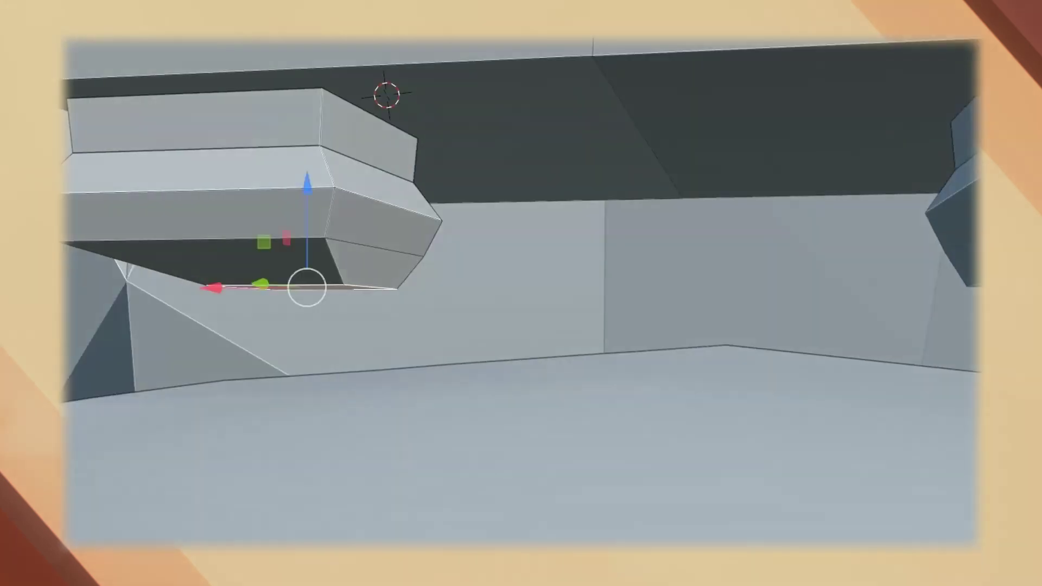
key(e)
key(s)
click(559, 415)
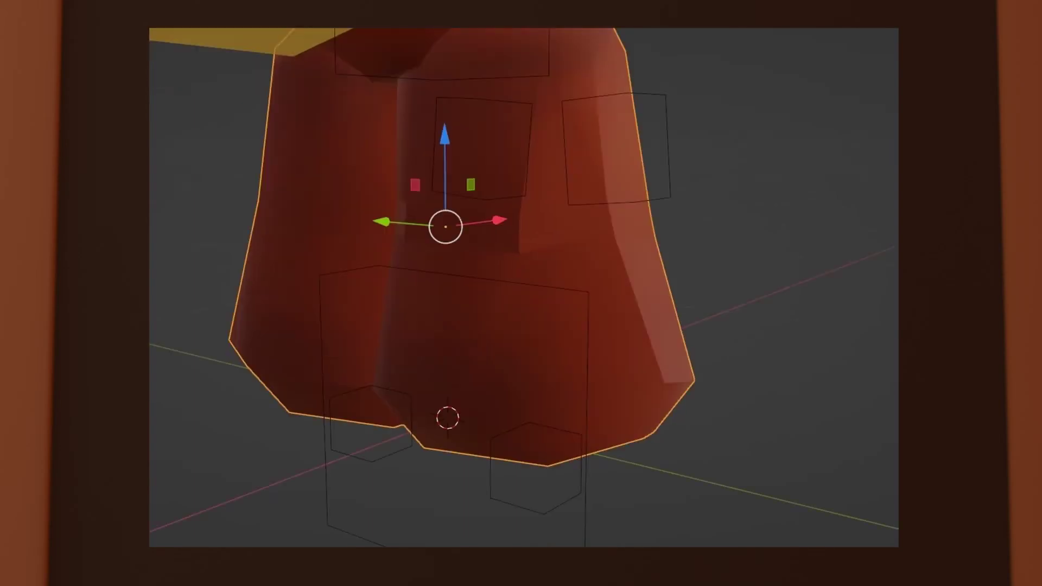
- Switch the model into Edit Mode
key(Tab)
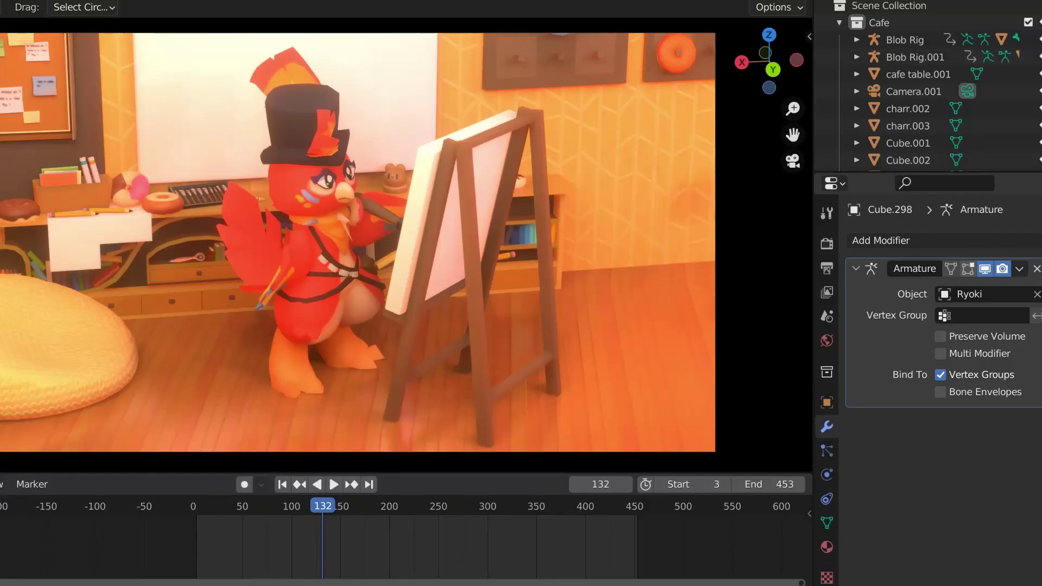
- Add a Decimate modifier to the character mesh with its ratio lowered to 0.9435
click(881, 240)
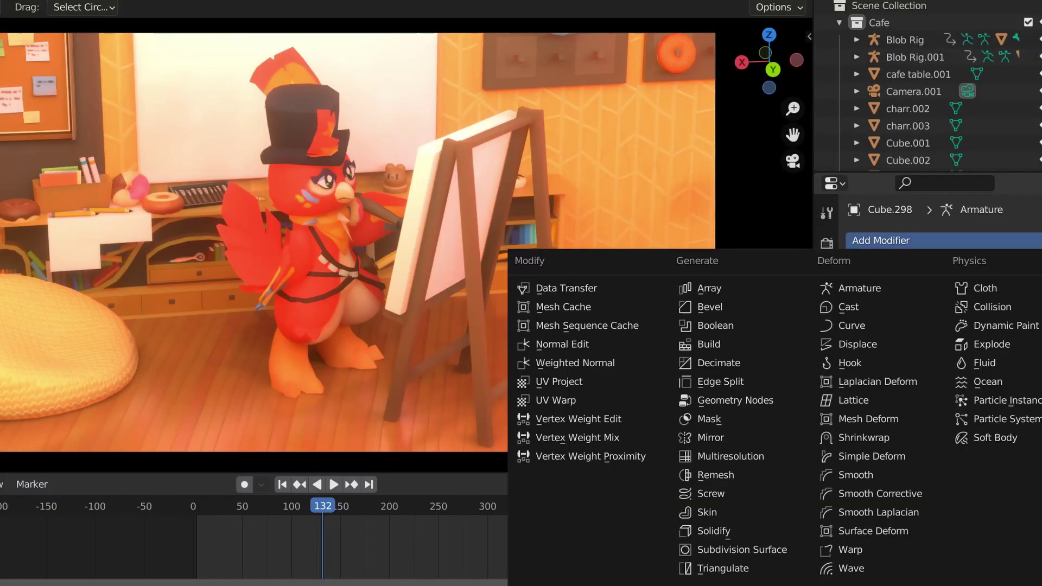
click(718, 363)
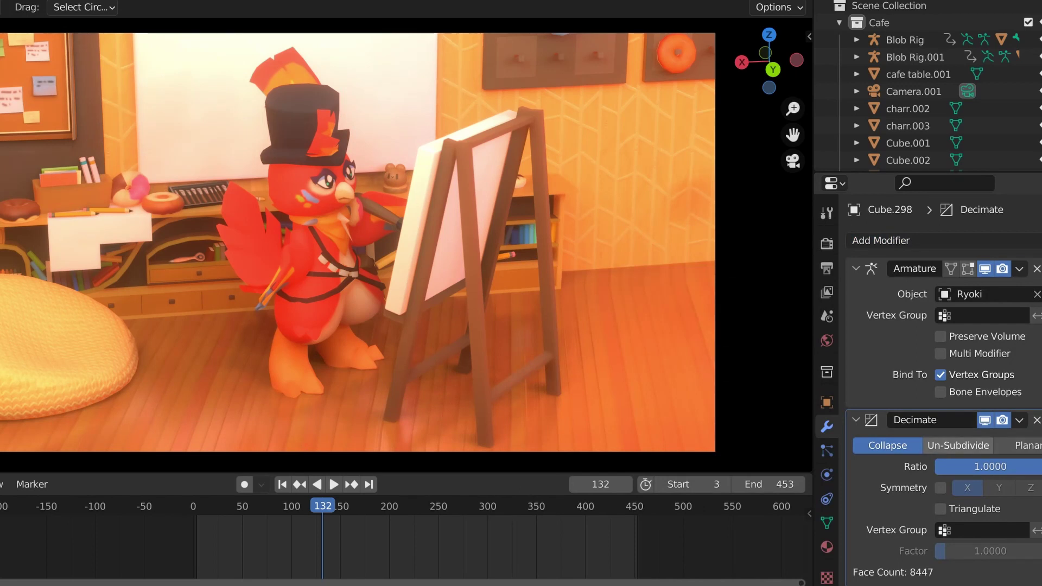
drag(991, 467, 882, 466)
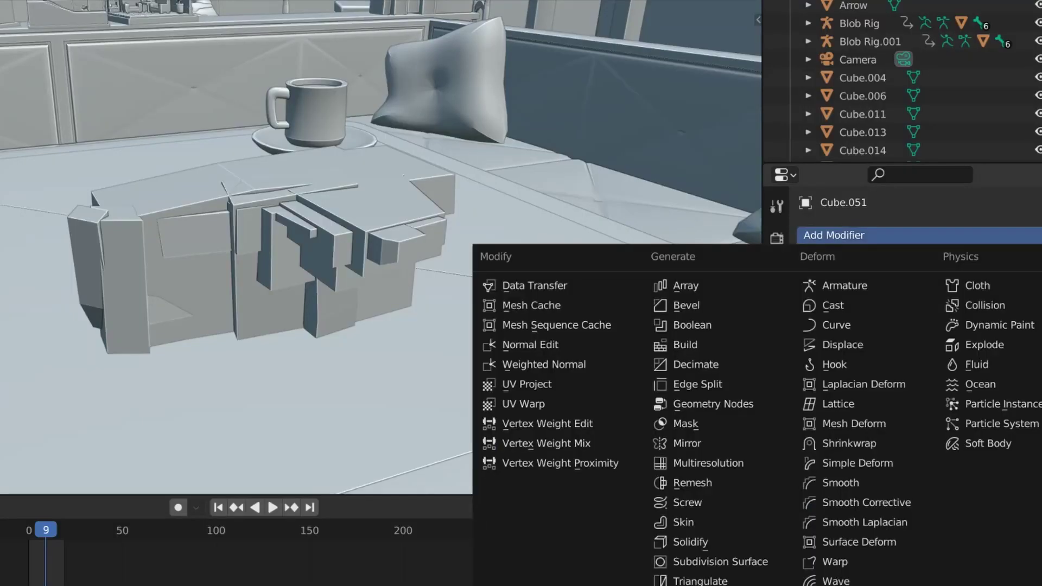
- Add a Remesh modifier to the cube blockout and shrink its voxel size for finer detail
key(Return)
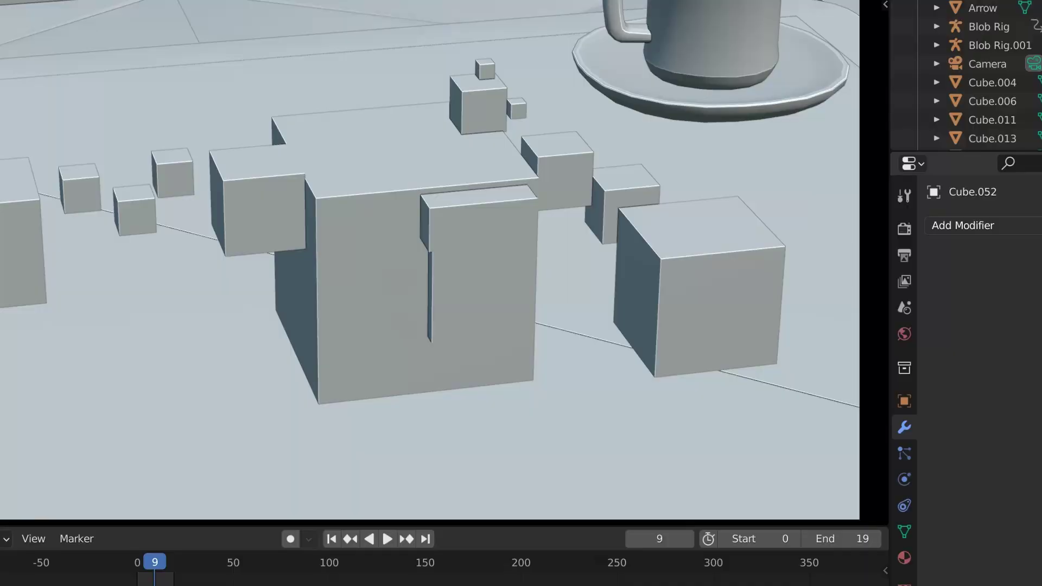
click(982, 226)
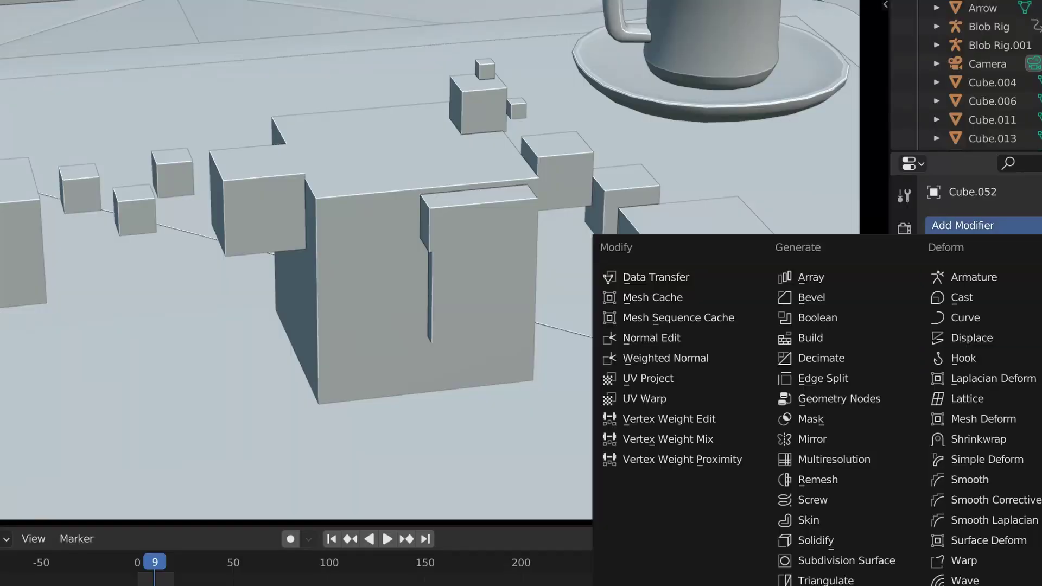
click(818, 479)
mouse_move(1038, 306)
mouse_down()
mouse_move(1010, 307)
mouse_move(1041, 326)
mouse_up()
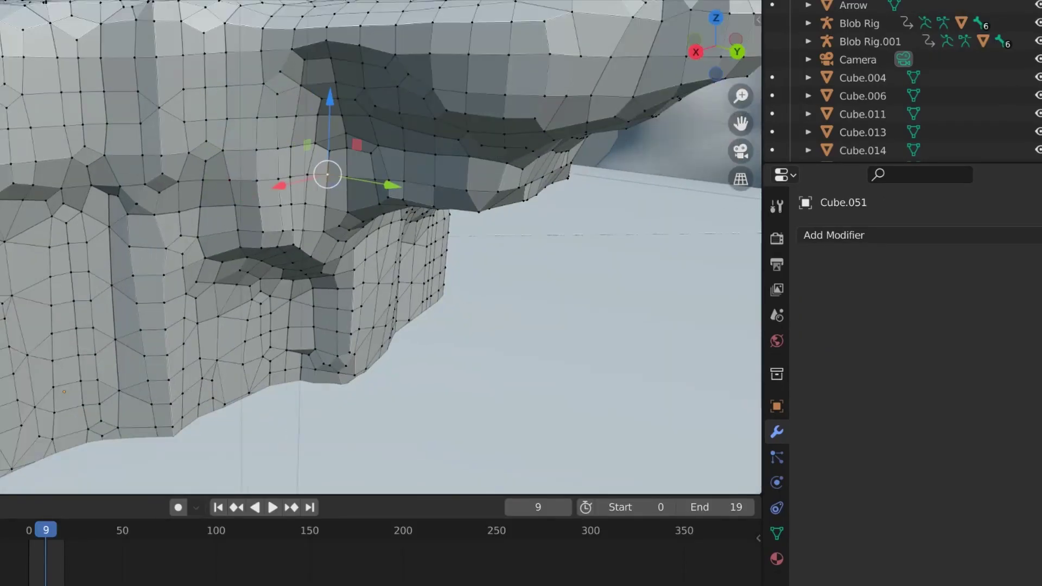
- Raise the Remesh voxel size through 0.244 m to 0.303 m, orbiting to inspect the rock
middle_drag(380, 244, 326, 223)
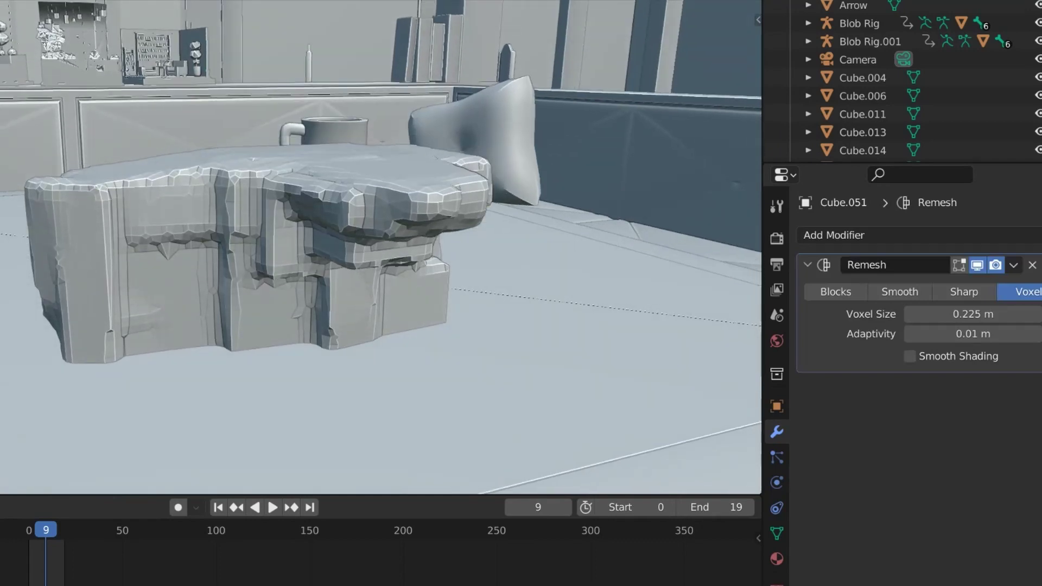
drag(973, 313, 989, 314)
middle_drag(380, 245, 372, 236)
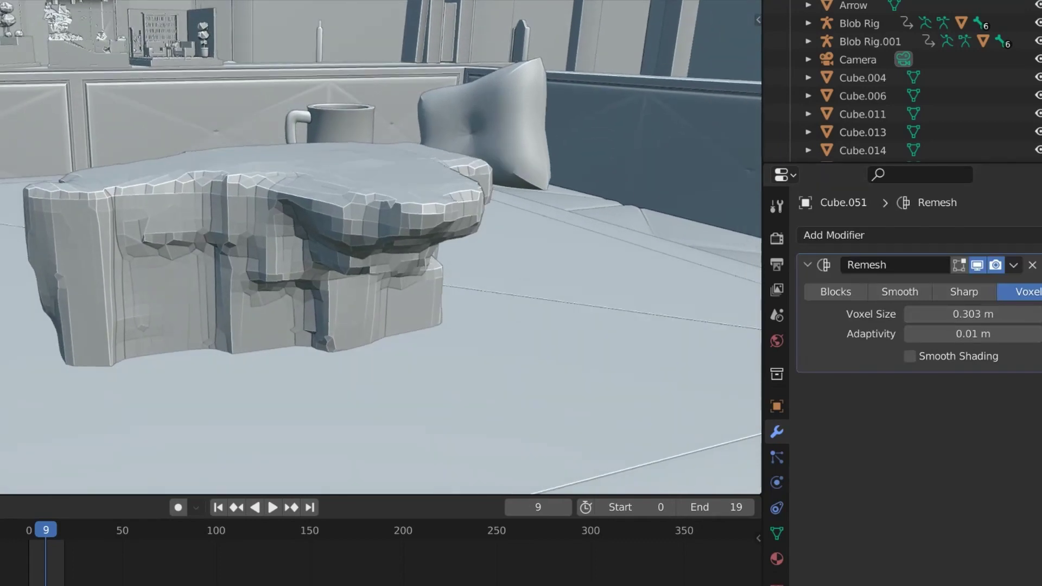